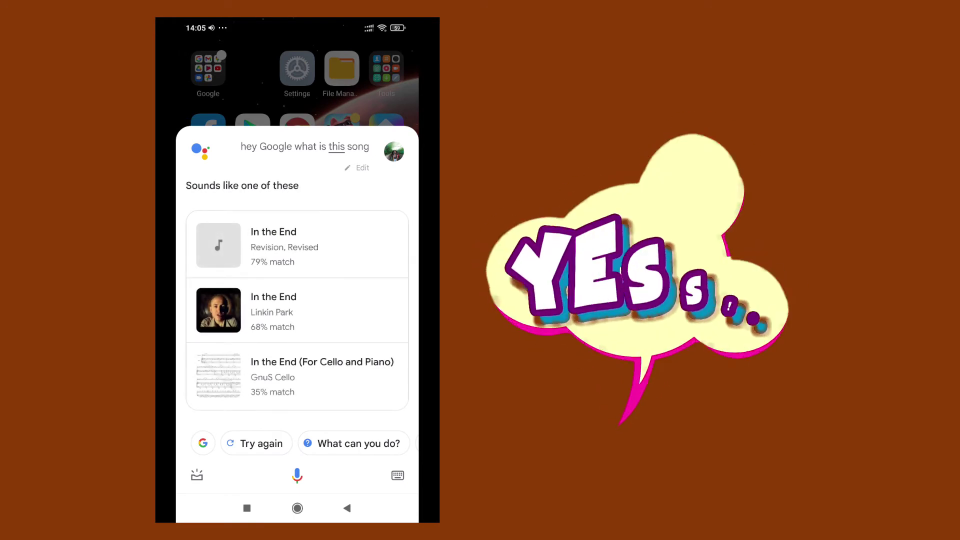
# - Open the 68% match 'In the End' by Linkin Park to show its official music video
pyautogui.click(297, 311)
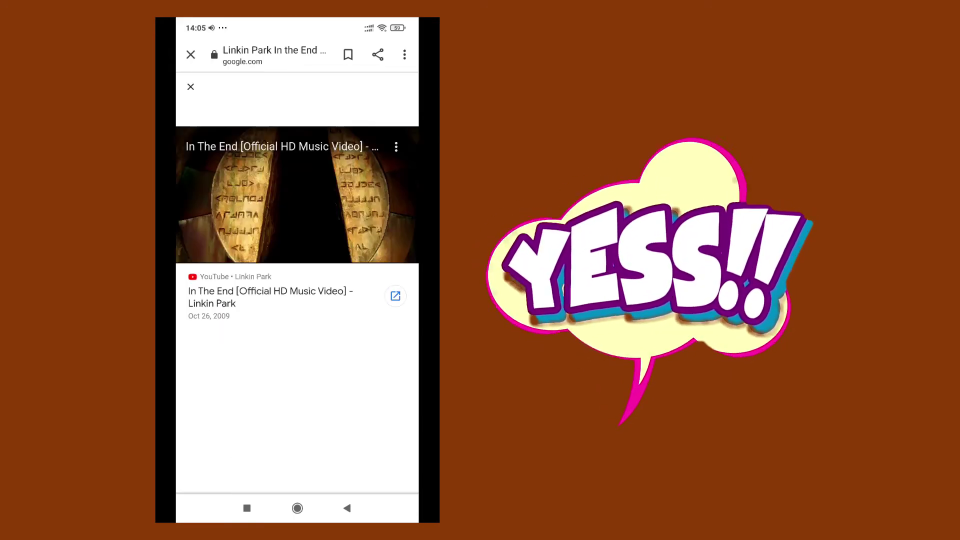